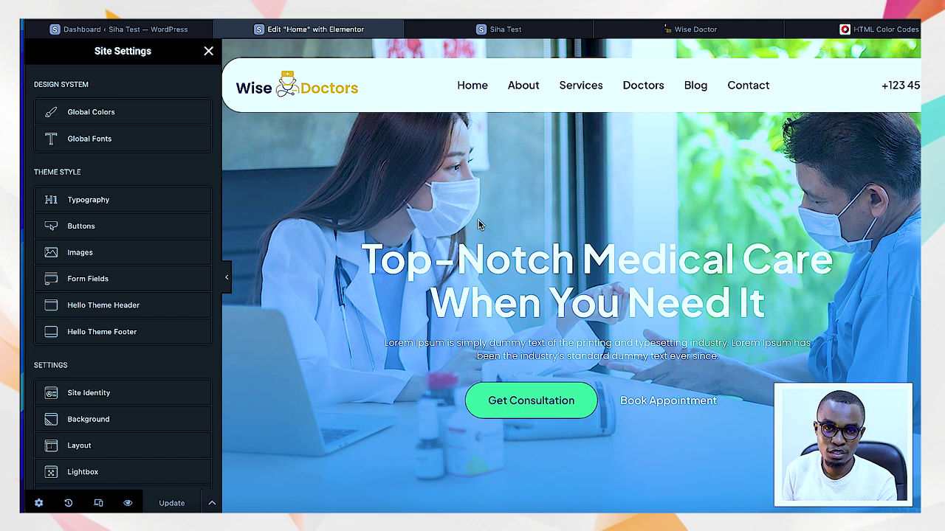
Exit Site Settings and switch to the live Siha Test site tab
scroll(478, 225, down, 4)
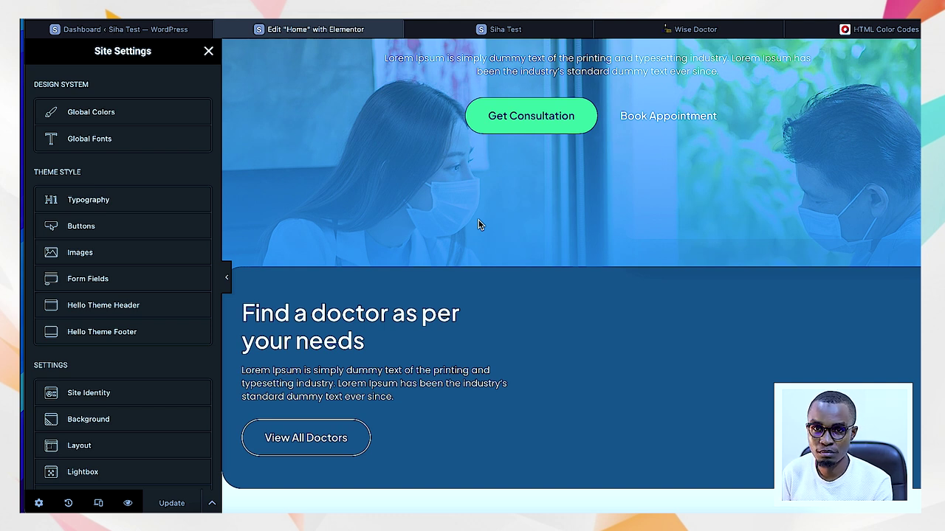
scroll(478, 225, up, 4)
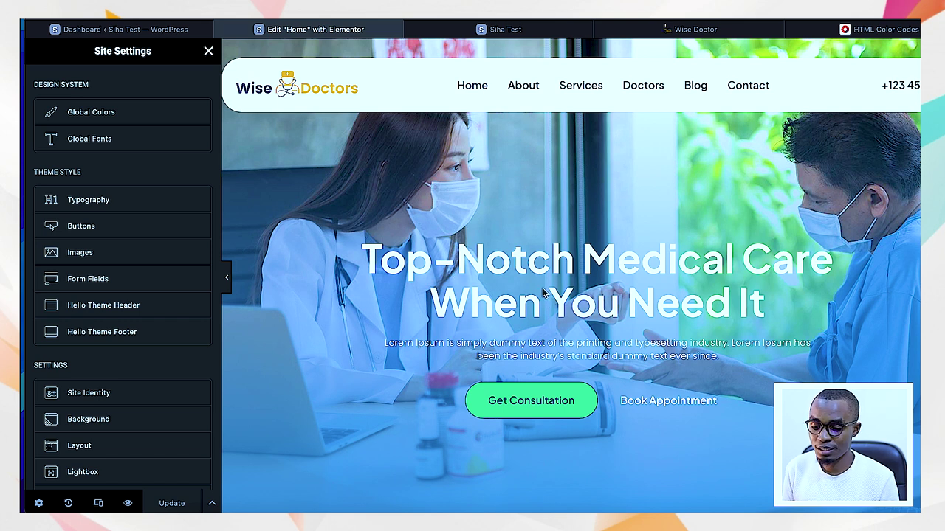
click(209, 51)
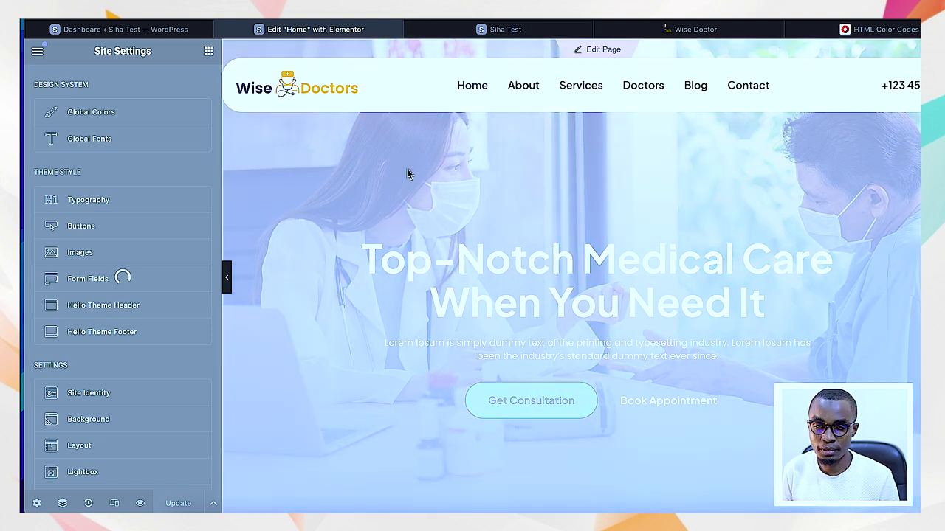
click(509, 29)
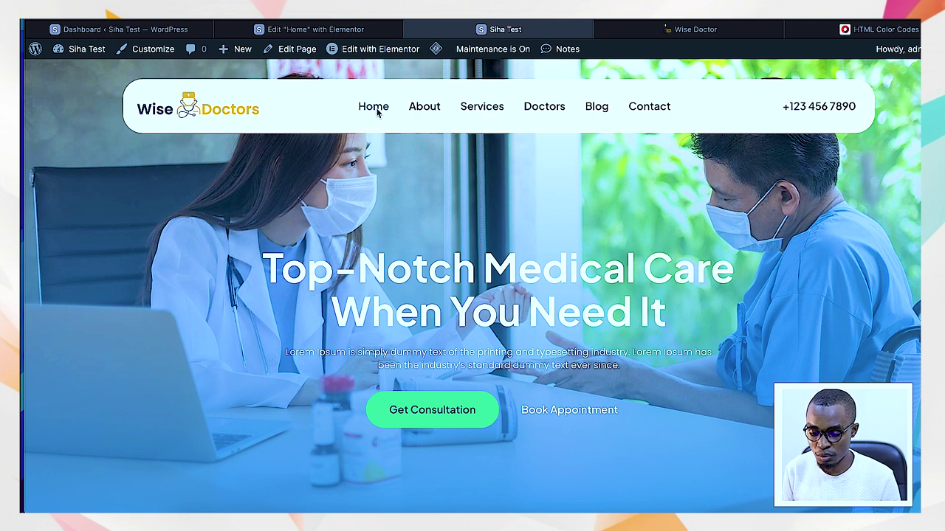
Close the 'Edit Home with Elementor' tab with Ctrl+W
mouse_move(366, 54)
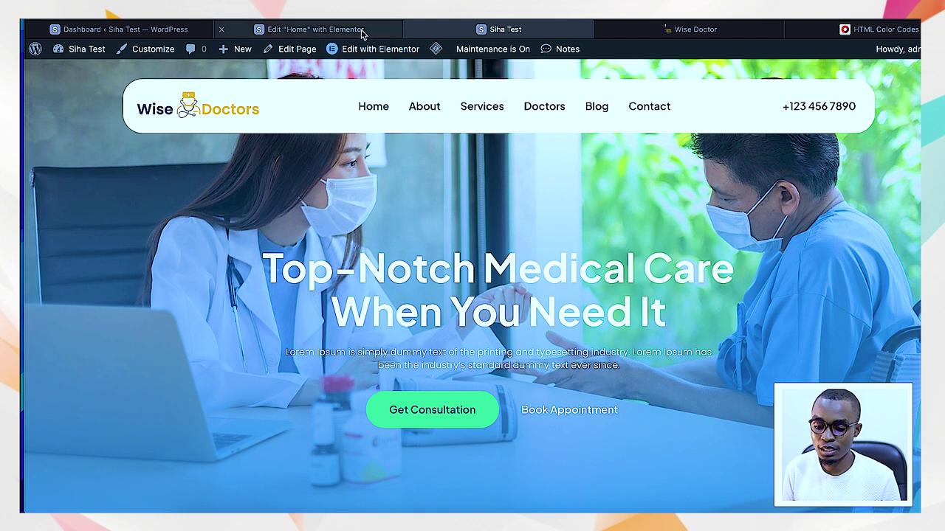
click(309, 29)
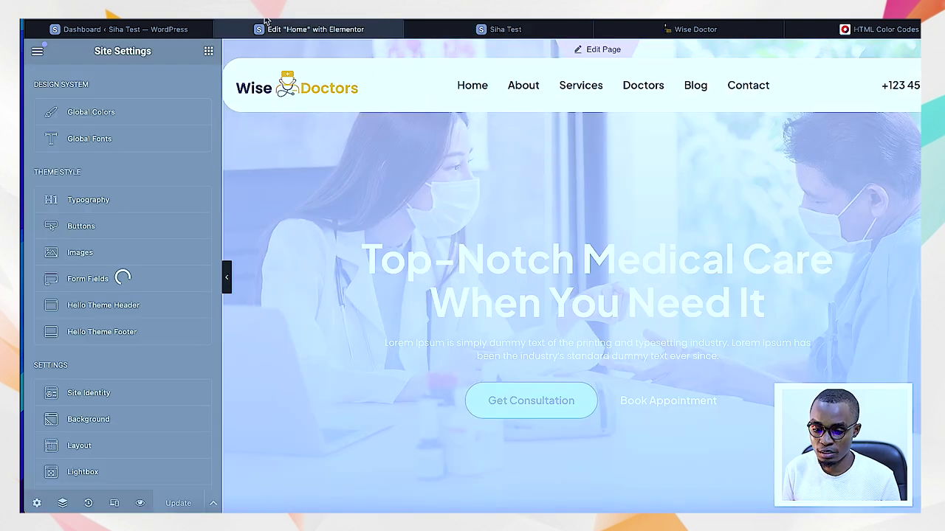
key(ctrl+w)
mouse_move(330, 63)
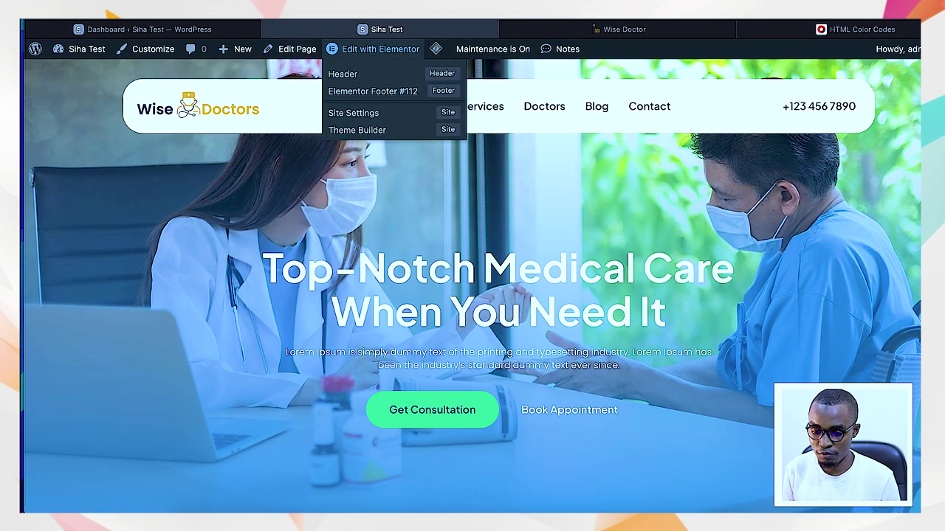
Reopen the Home page through 'Edit with Elementor' in the WordPress admin bar
click(351, 53)
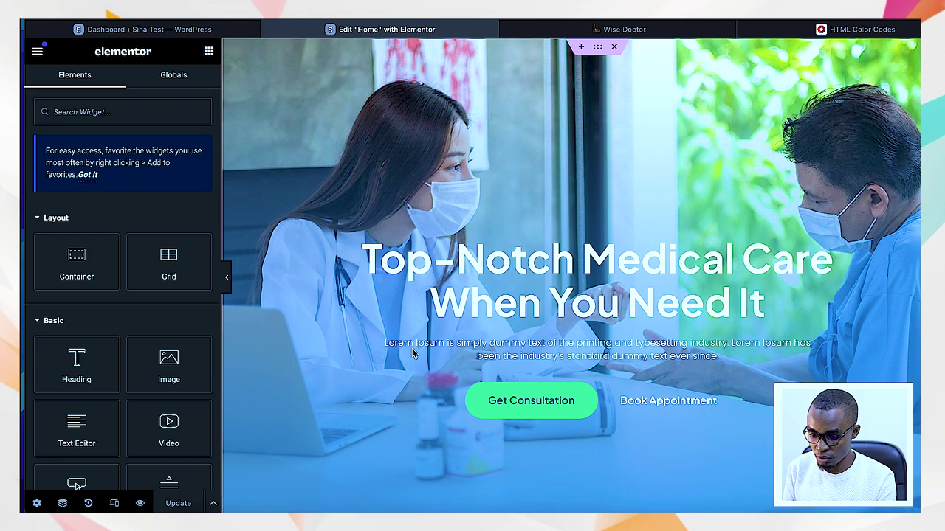
Scroll the Home page canvas down to the 'Find A Doctor As Per Your Needs' section
scroll(423, 373, down, 10)
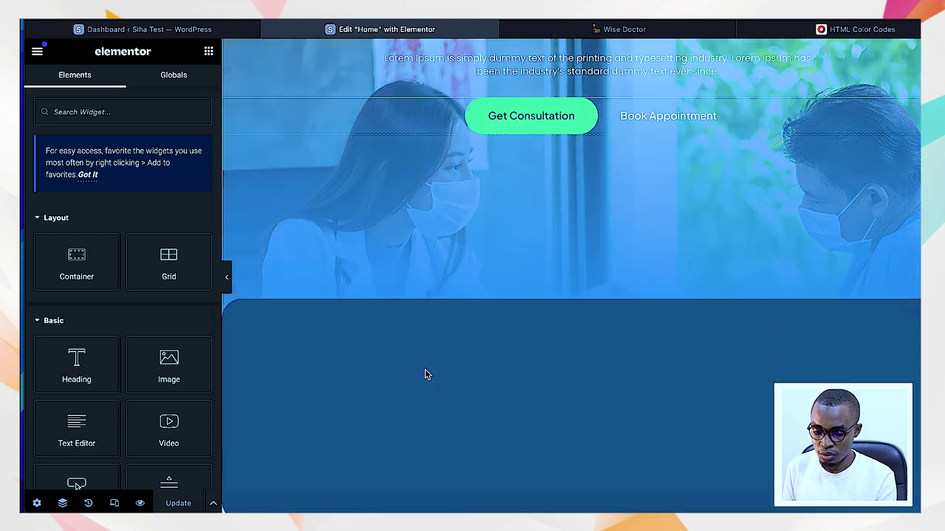
scroll(426, 375, up, 10)
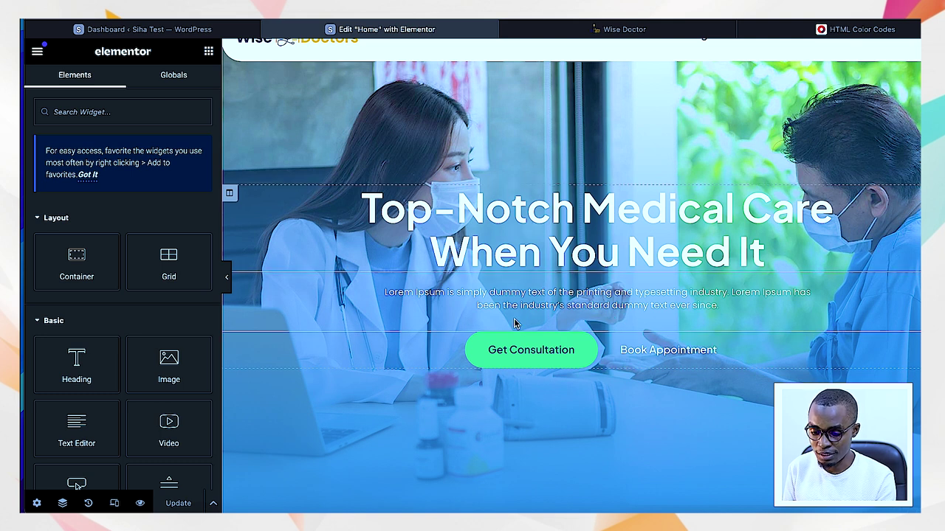
scroll(598, 373, down, 3)
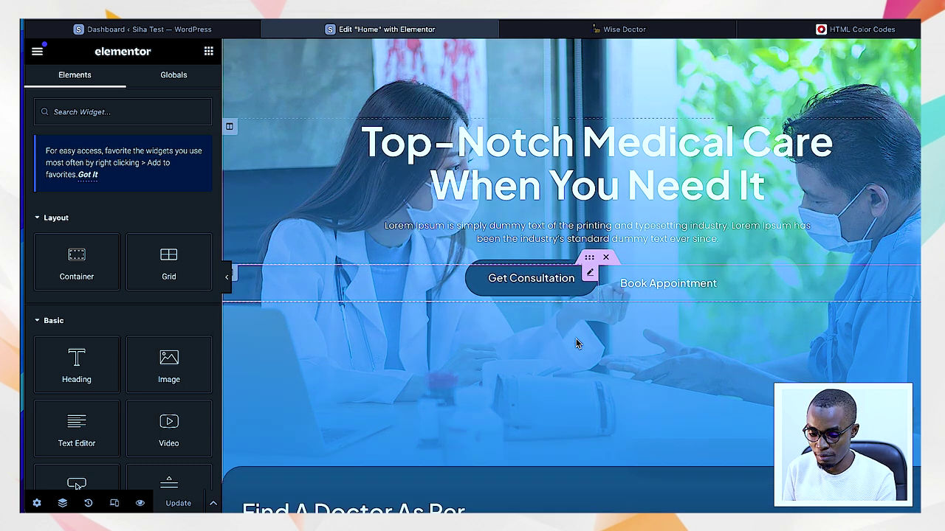
scroll(413, 407, down, 2)
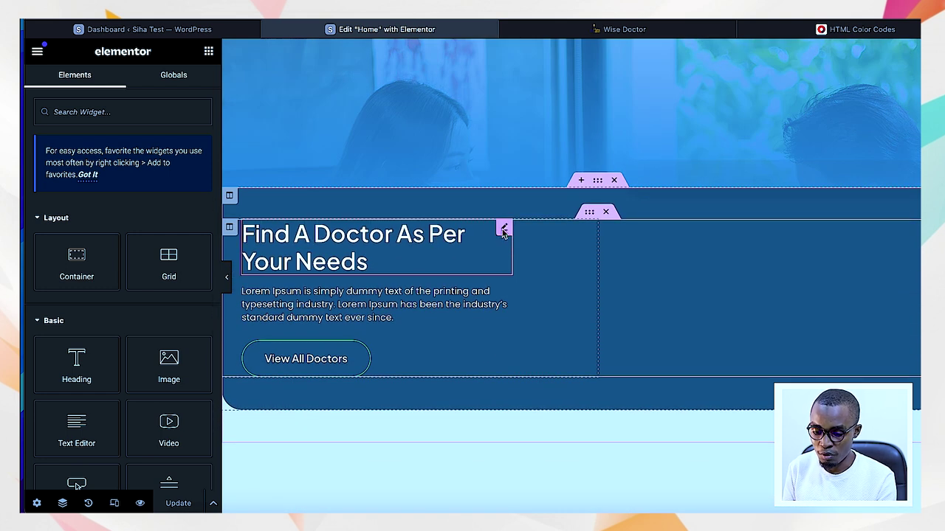
Open the doctors heading in the Edit Heading panel, dismissing the Elementor AI promotion
right_click(447, 234)
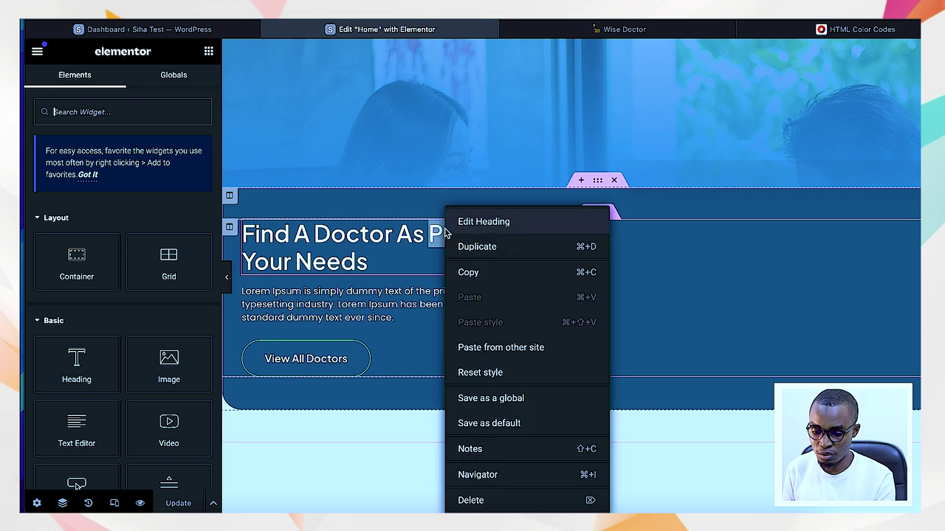
click(482, 223)
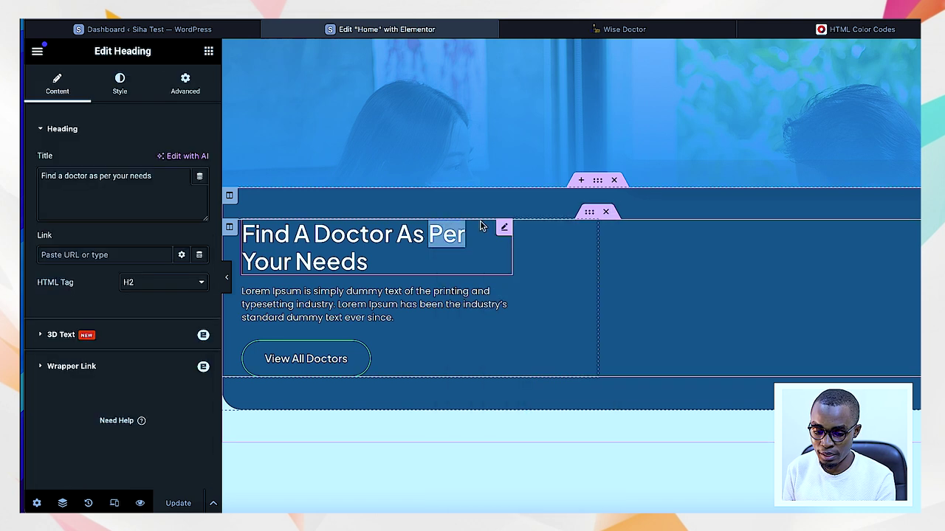
click(391, 251)
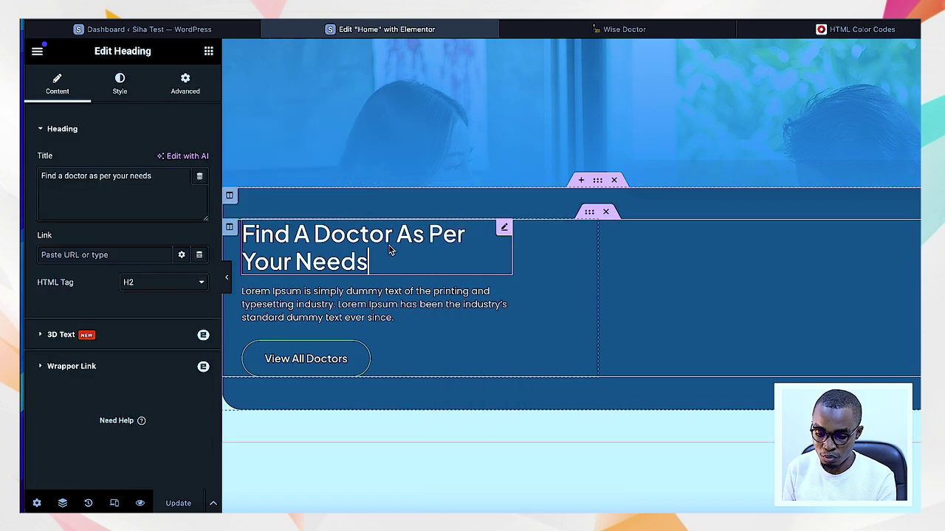
Change the heading title to 'We have professional Doctors in every field.' and select the intro paragraph
click(63, 181)
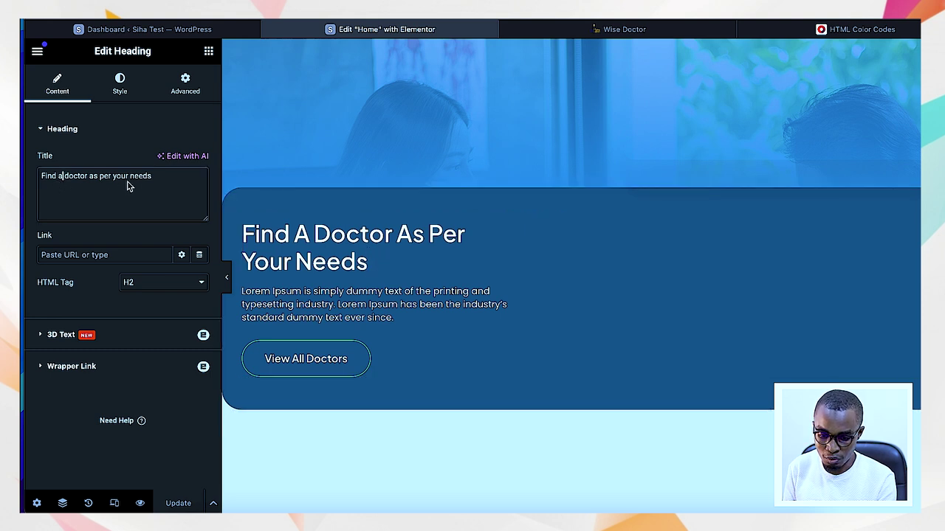
click(156, 184)
drag(156, 184, 31, 176)
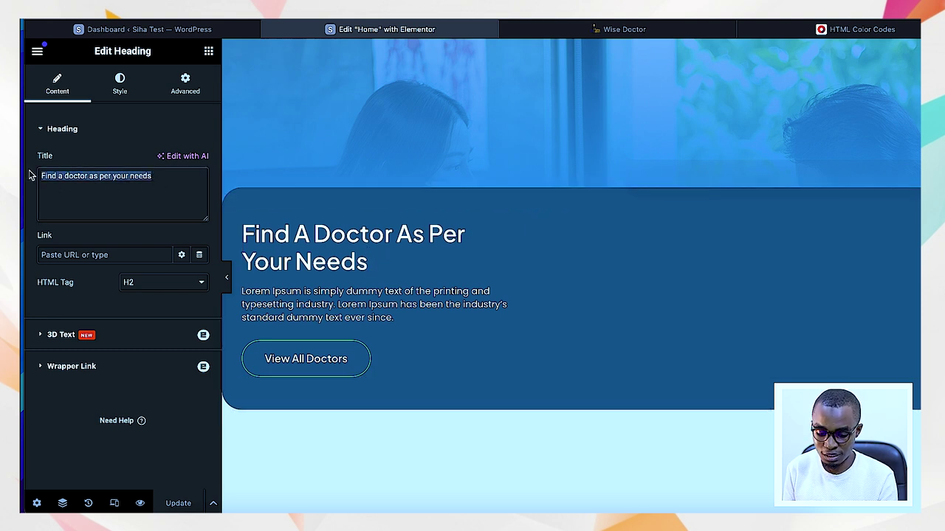
text(We)
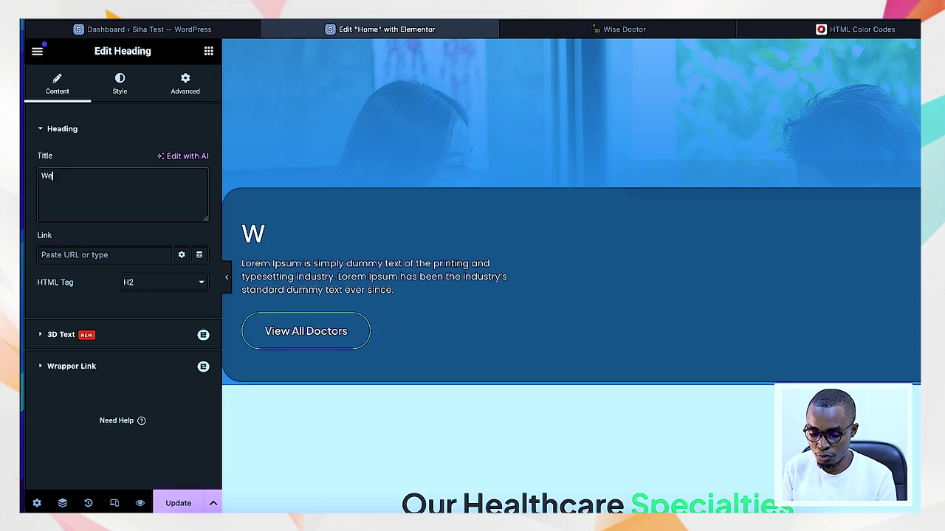
text( have p)
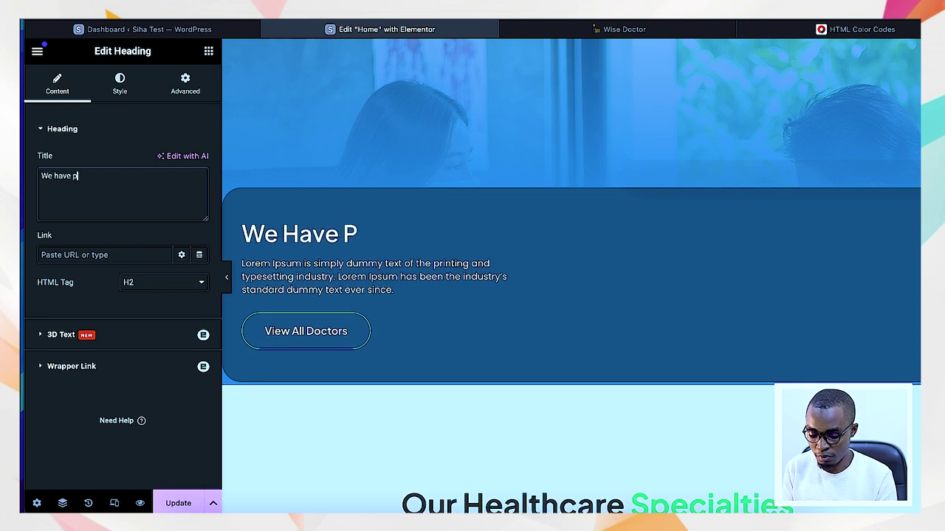
text(rofessional )
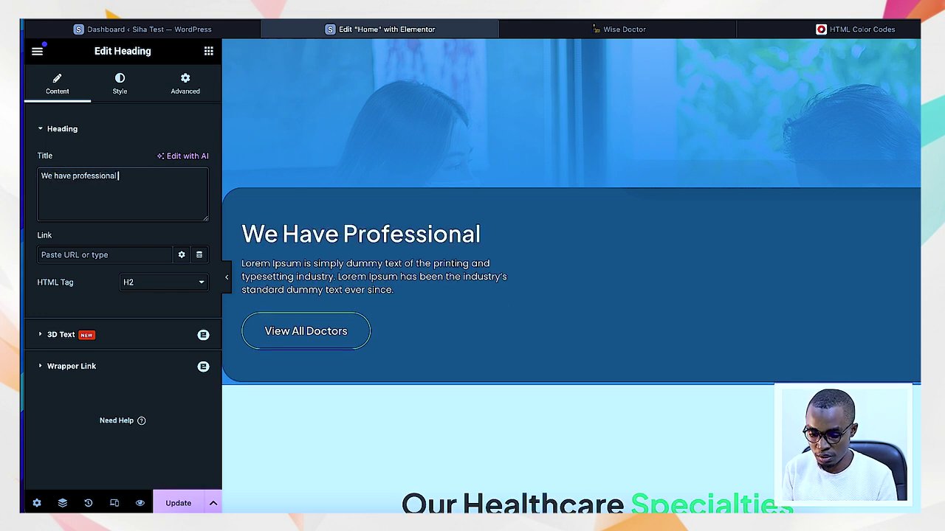
text(Doct)
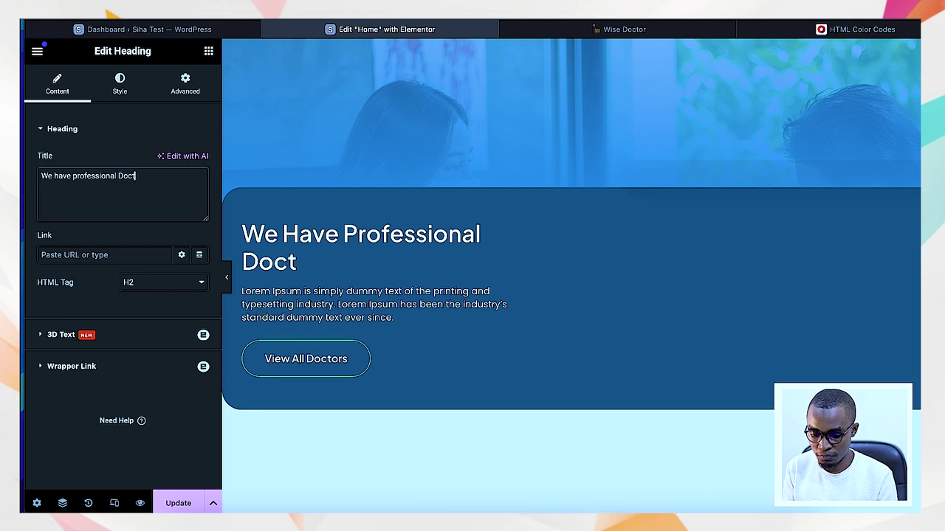
text(t)
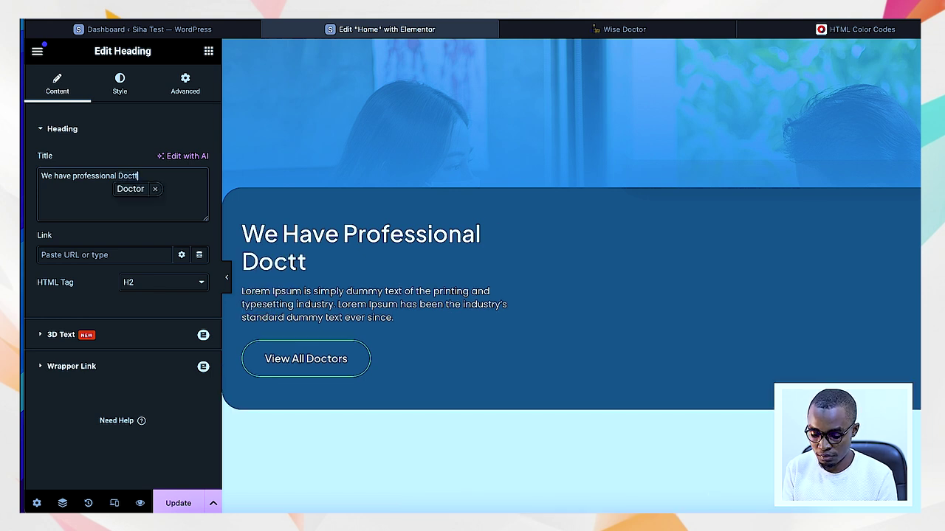
key(BackSpace)
text(o)
text(rs )
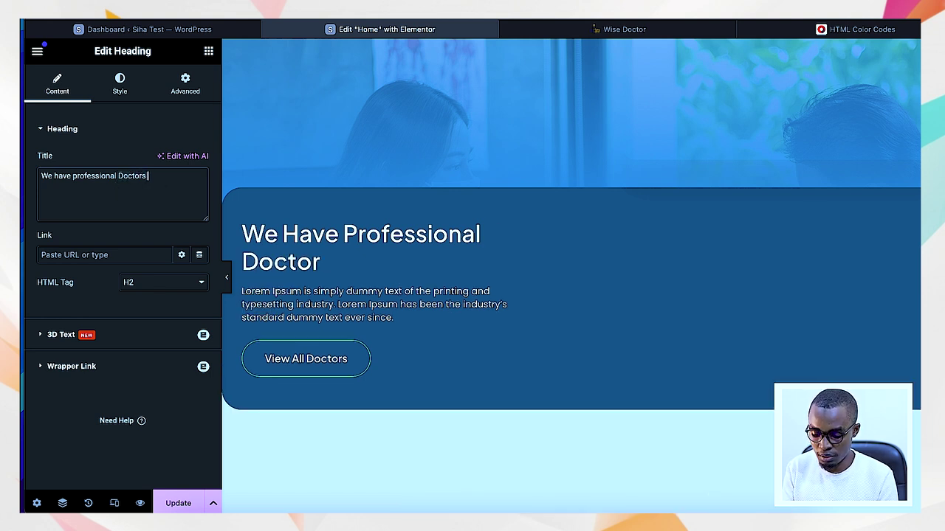
text(in every field)
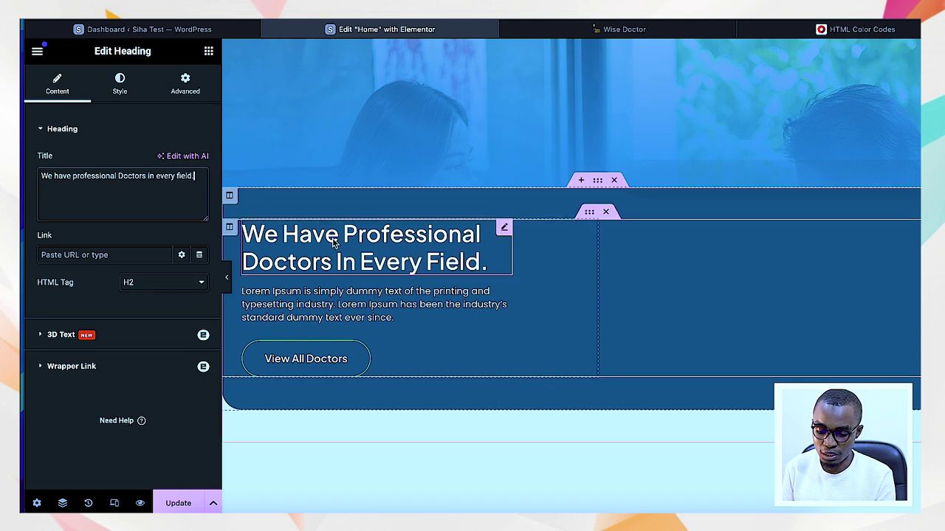
text(.)
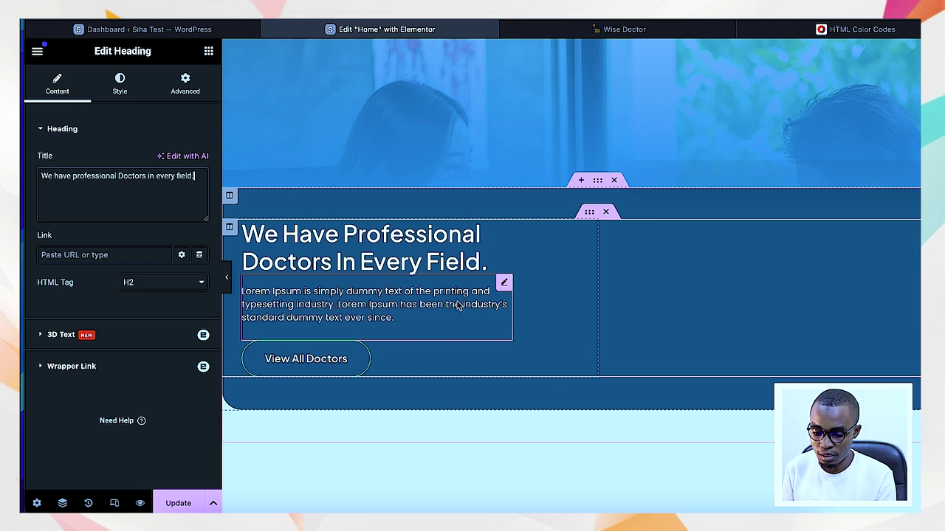
click(445, 304)
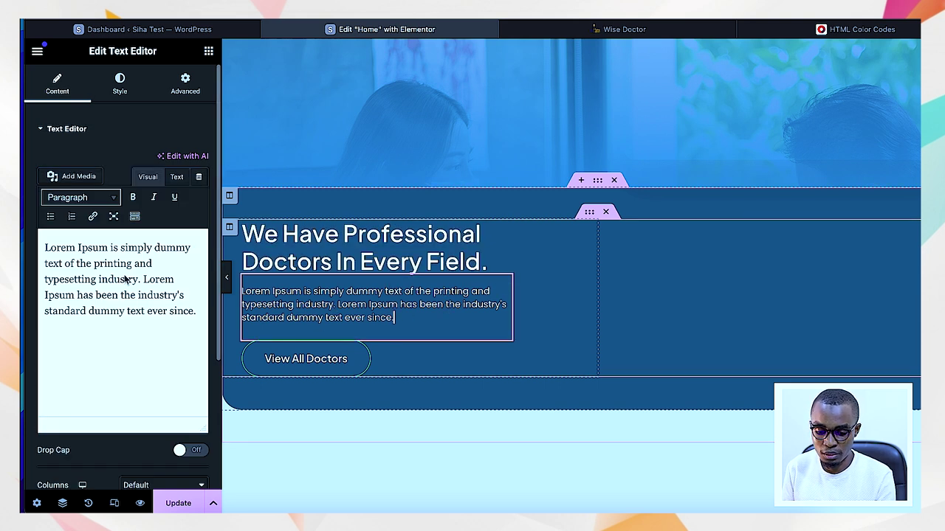
drag(194, 313, 46, 249)
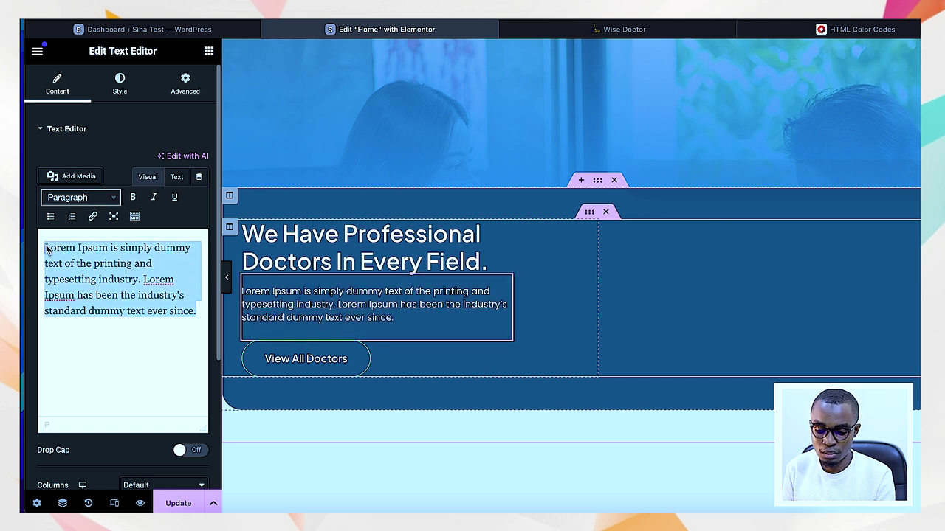
Open the View All Doctors button's settings and click into its '#' Link field
click(330, 362)
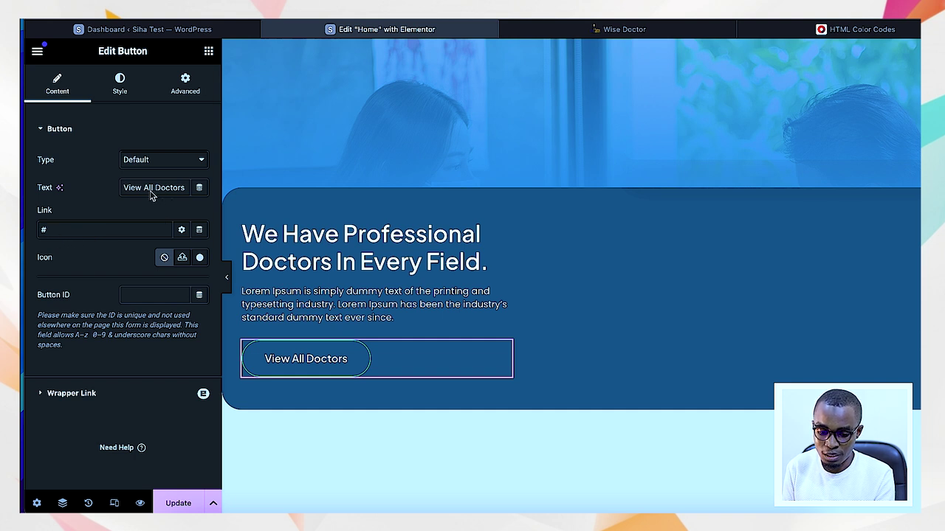
click(74, 229)
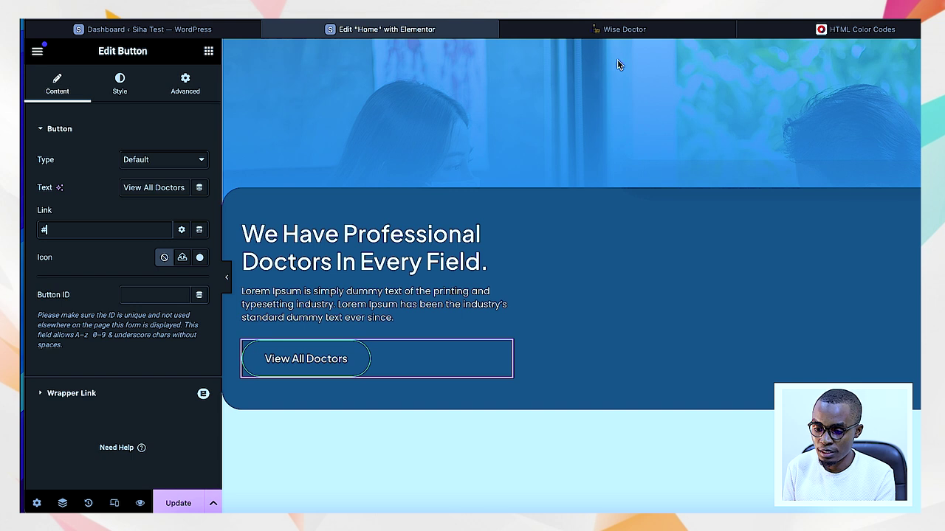
In the Wise Doctor tab, load siha.so and go to the Doctors page
click(651, 38)
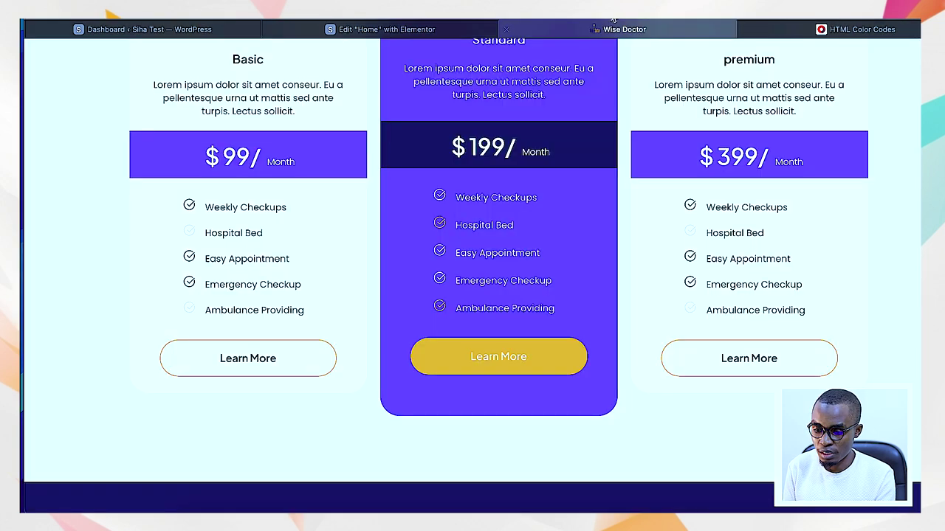
click(651, 38)
text(s)
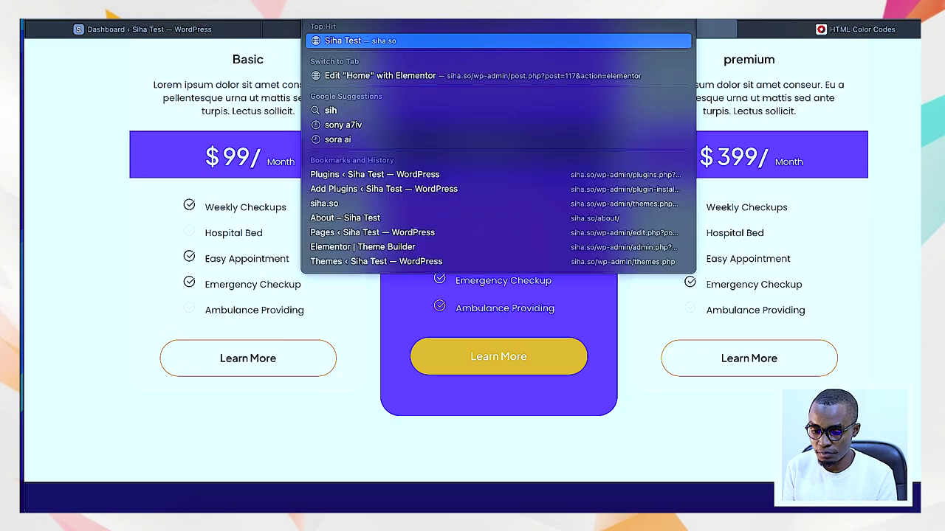
key(Escape)
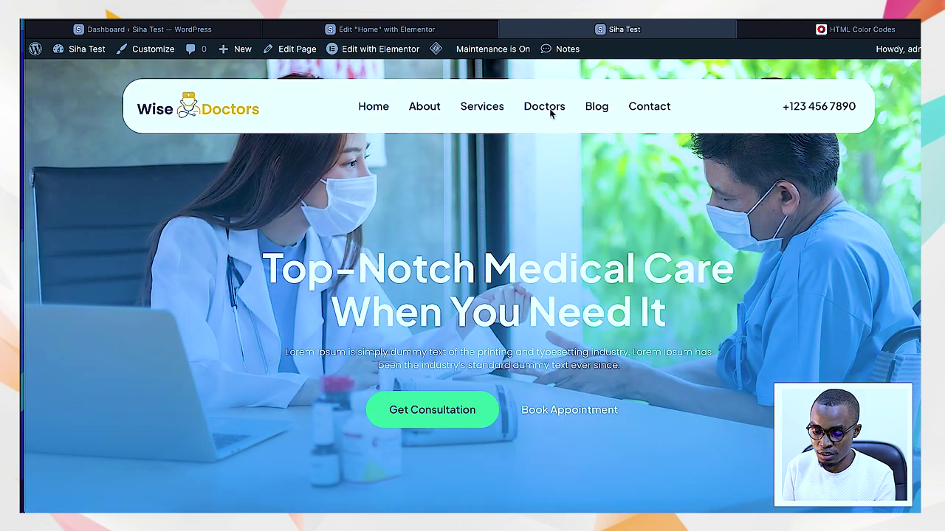
click(550, 111)
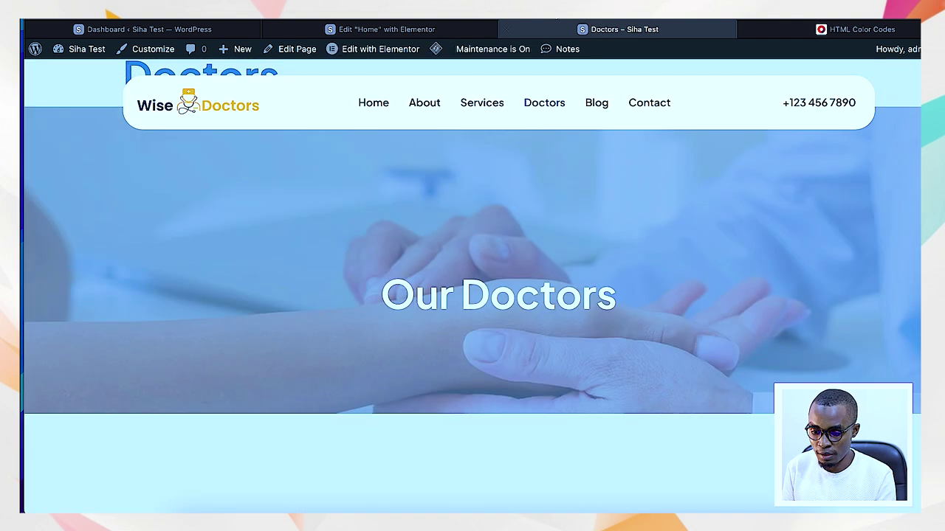
Copy the Doctors page URL and return to the Home page editor
key(super+l)
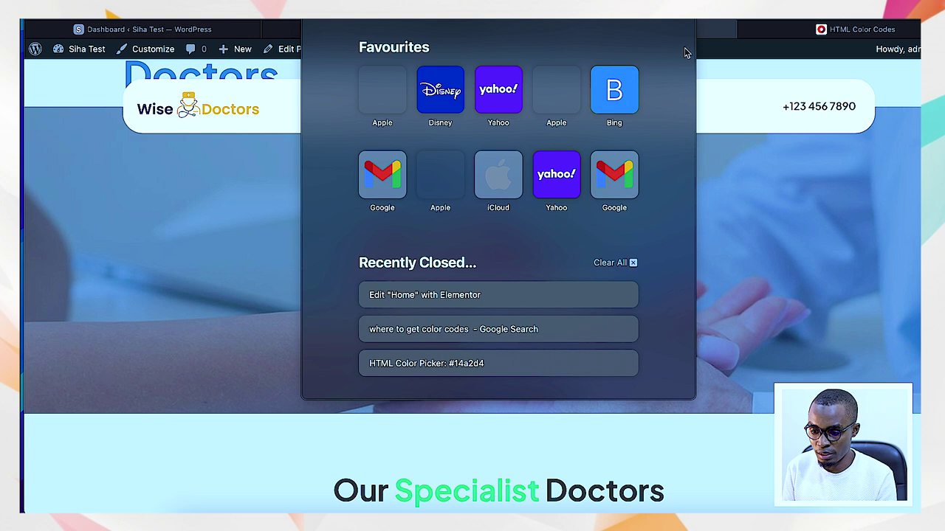
key(Escape)
mouse_move(396, 48)
click(396, 30)
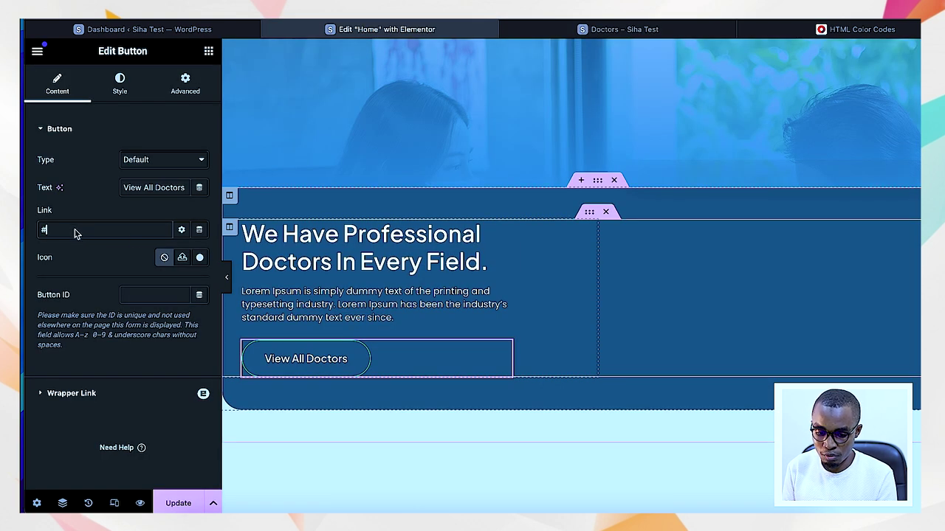
drag(76, 232, 24, 233)
key(BackSpace)
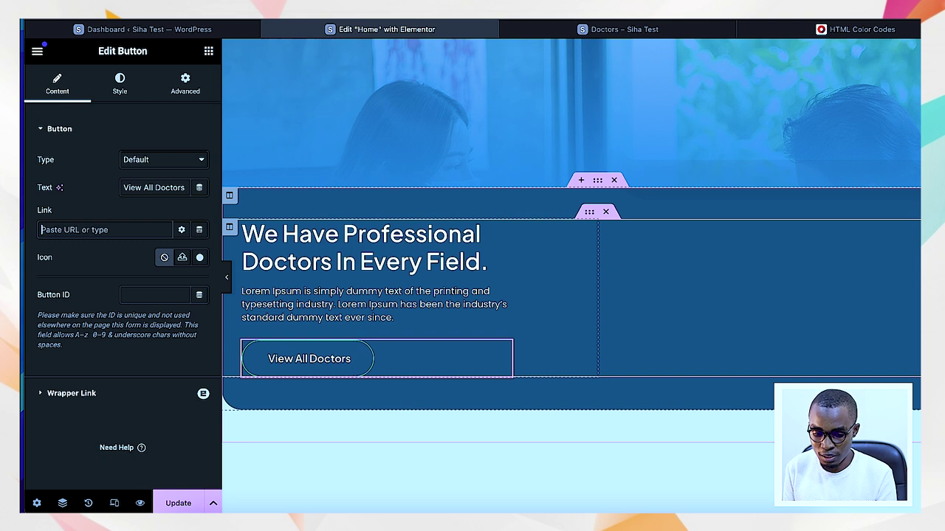
text(https://siha.so/doctors/)
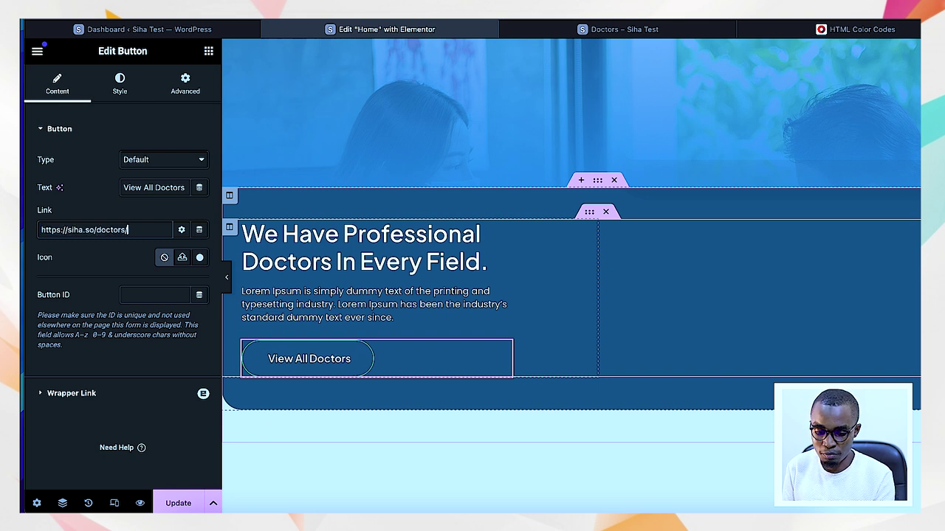
click(178, 504)
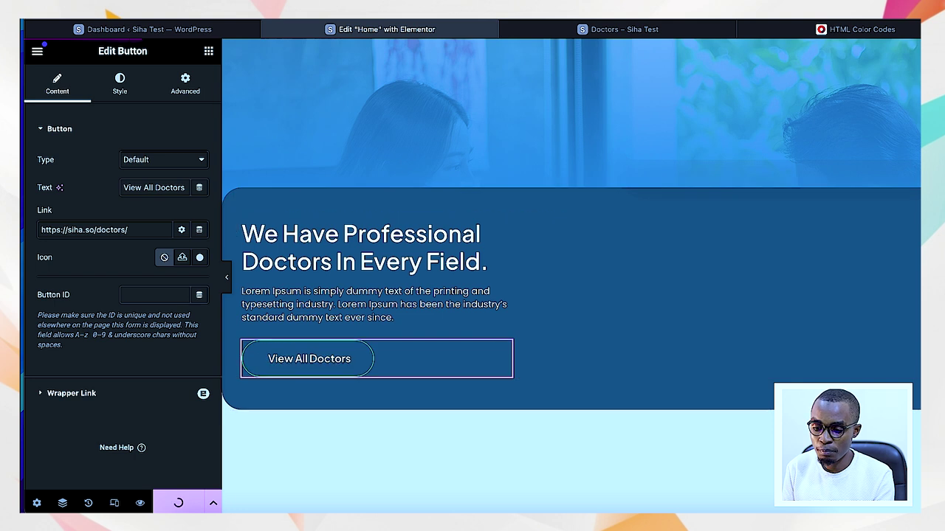
click(604, 28)
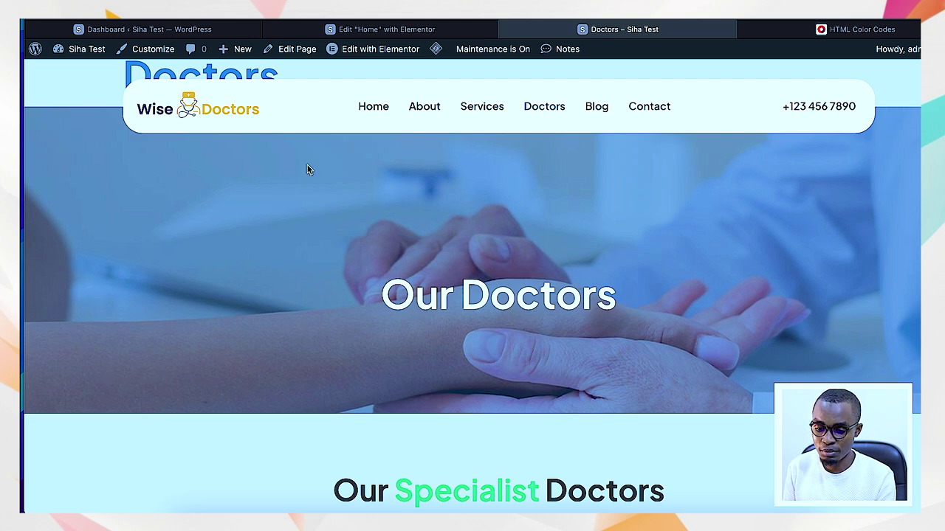
Open the Doctors page in Elementor from the admin bar's Edit with Elementor
mouse_move(363, 51)
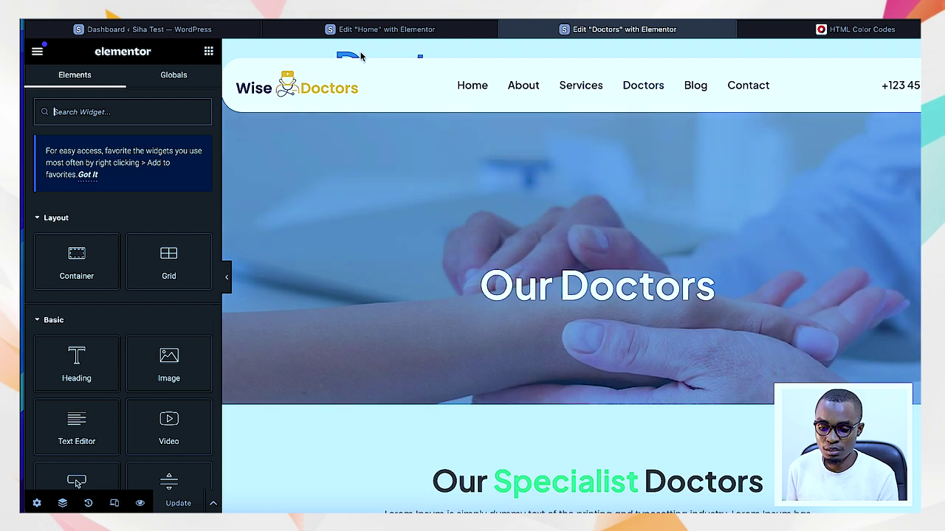
Set the Doctors page's Page Layout to Elementor Full Width in page settings
click(37, 504)
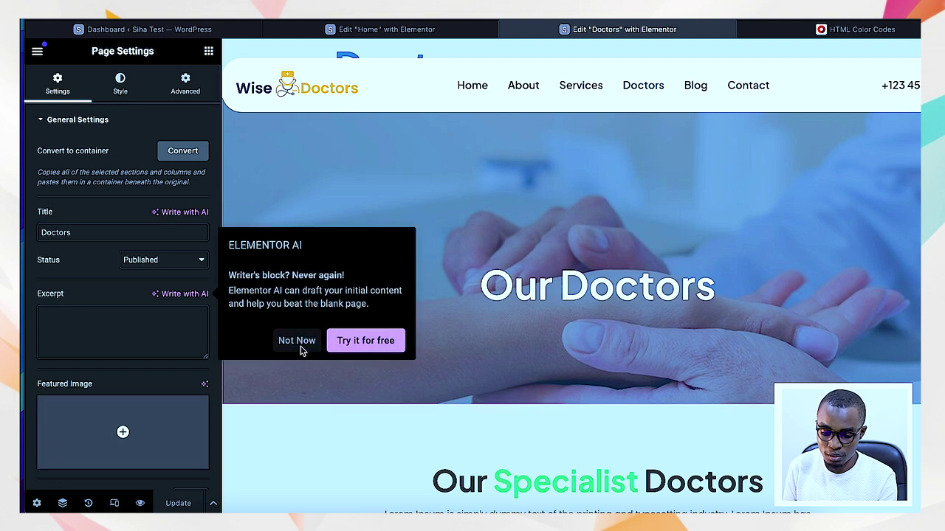
click(296, 340)
scroll(169, 405, down, 4)
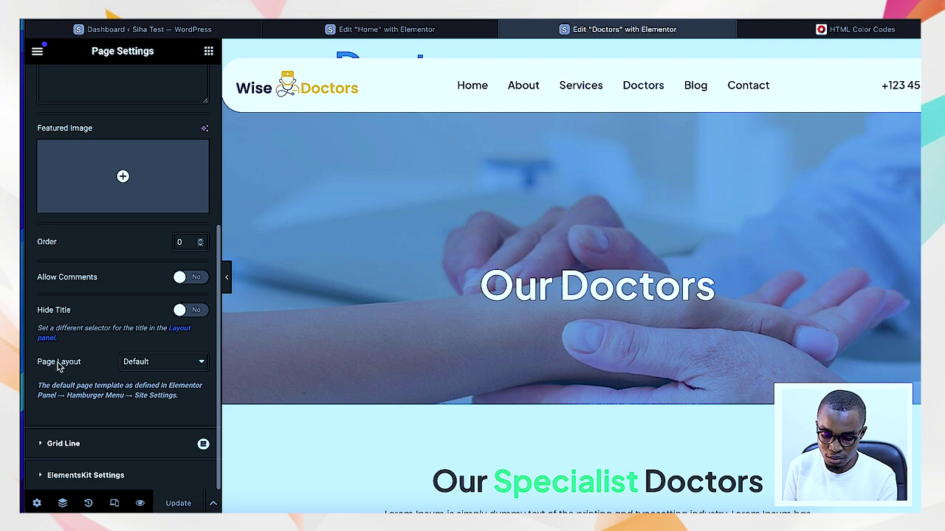
click(200, 364)
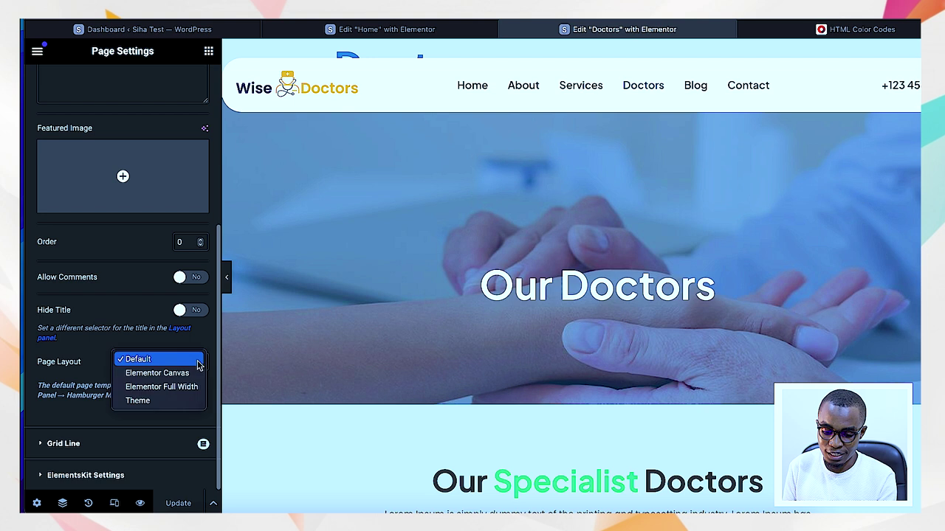
click(171, 393)
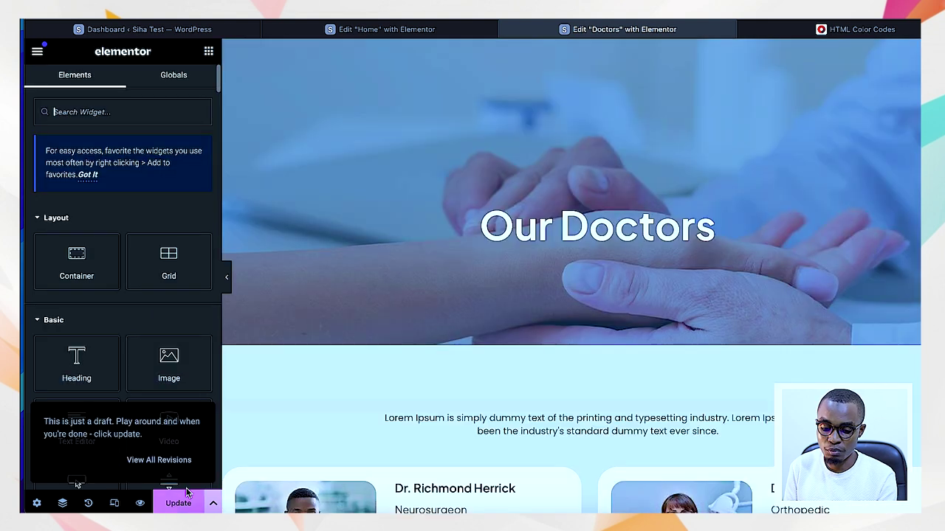
Save the Doctors page with Update and view it live via View Page
click(177, 507)
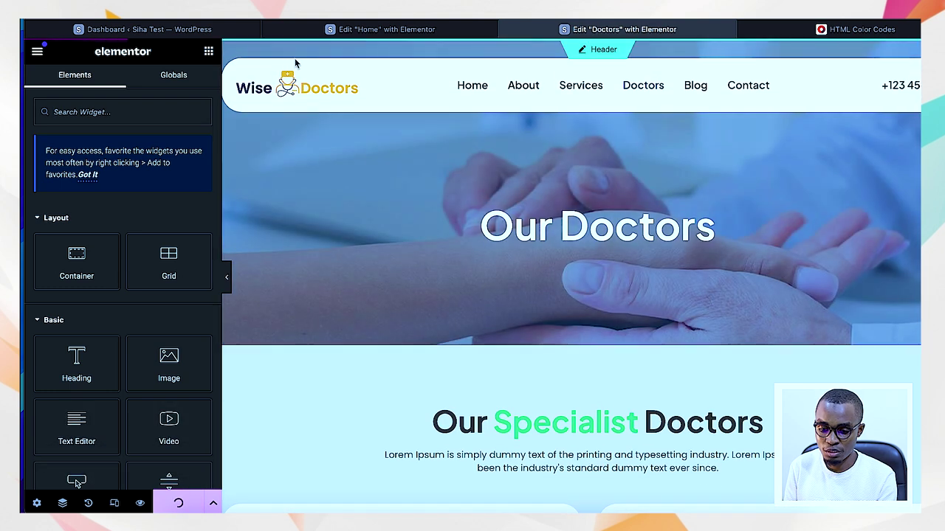
click(38, 52)
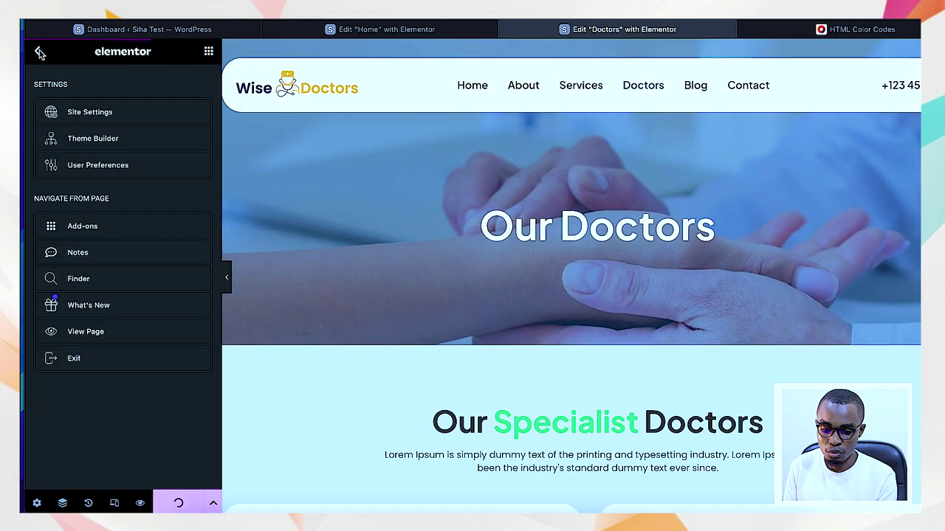
click(96, 331)
click(463, 206)
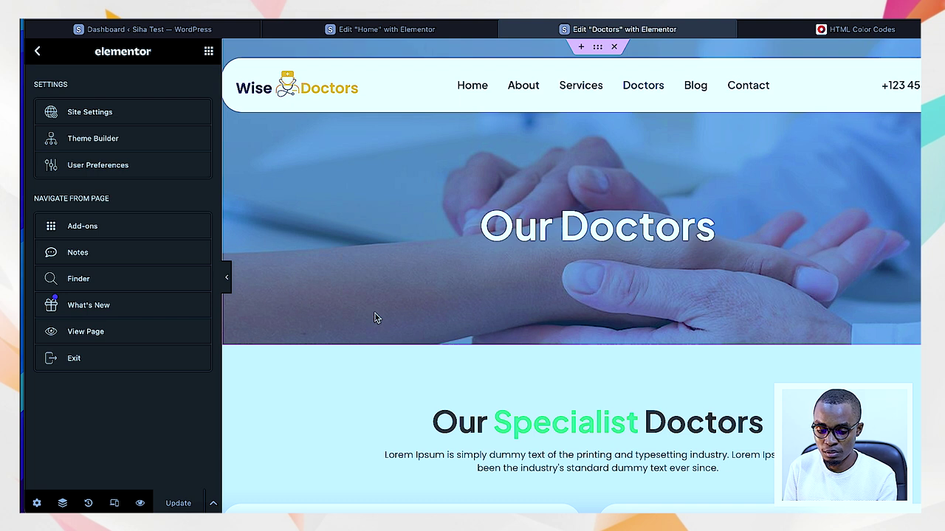
click(95, 333)
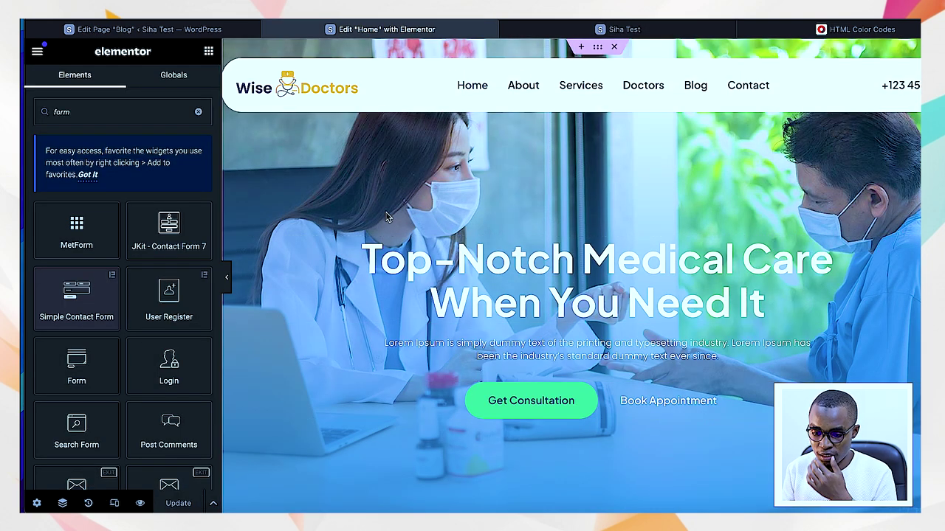
View the live Home page and check the 'We Have Professional Doctors In Every Field.' section and View All Doctors button
click(37, 51)
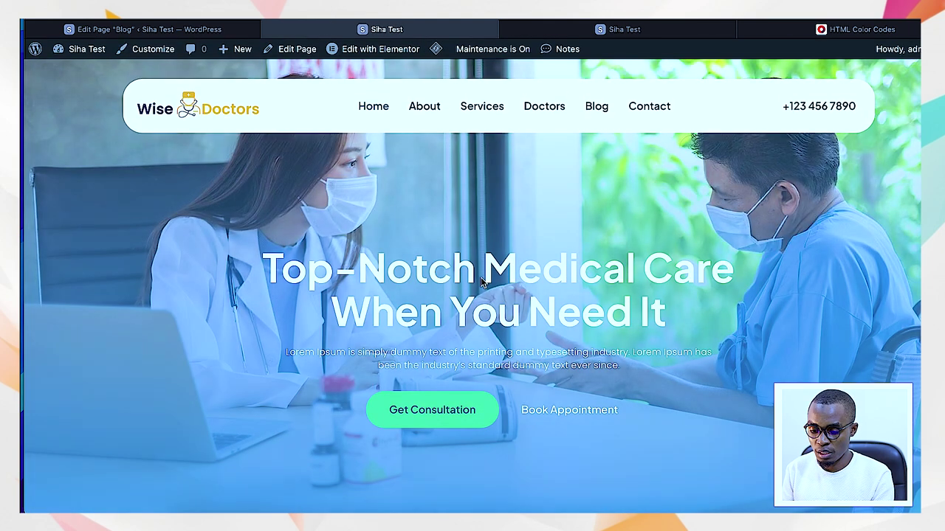
scroll(481, 276, down, 5)
scroll(480, 277, up, 5)
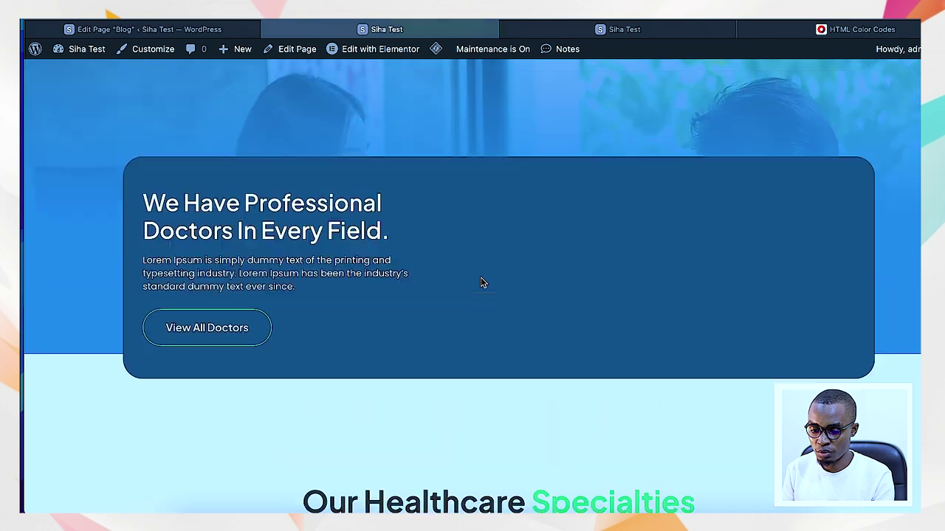